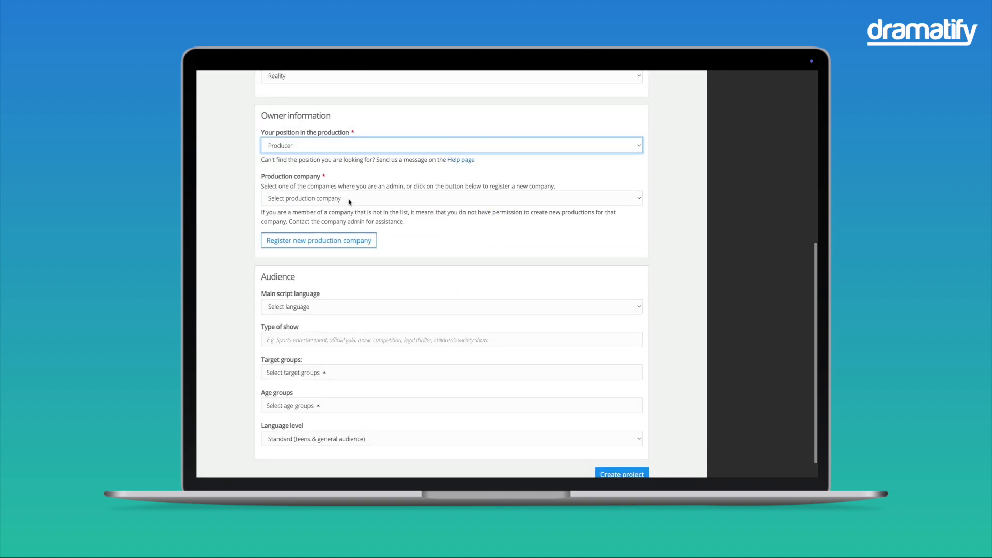
Select Dramatify as production company, set the main script language to English and enter "Reality show" as type of show.
click(347, 282)
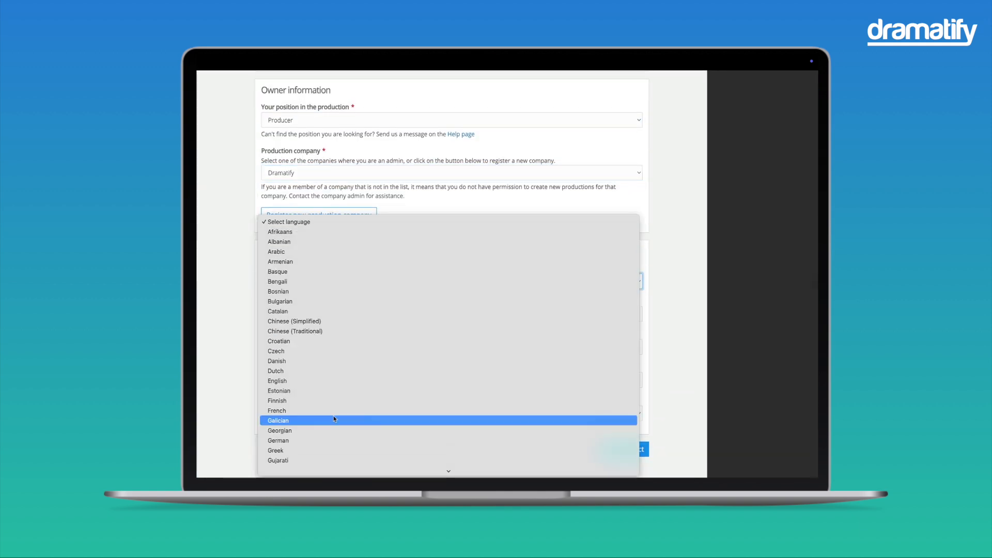
click(330, 414)
click(310, 316)
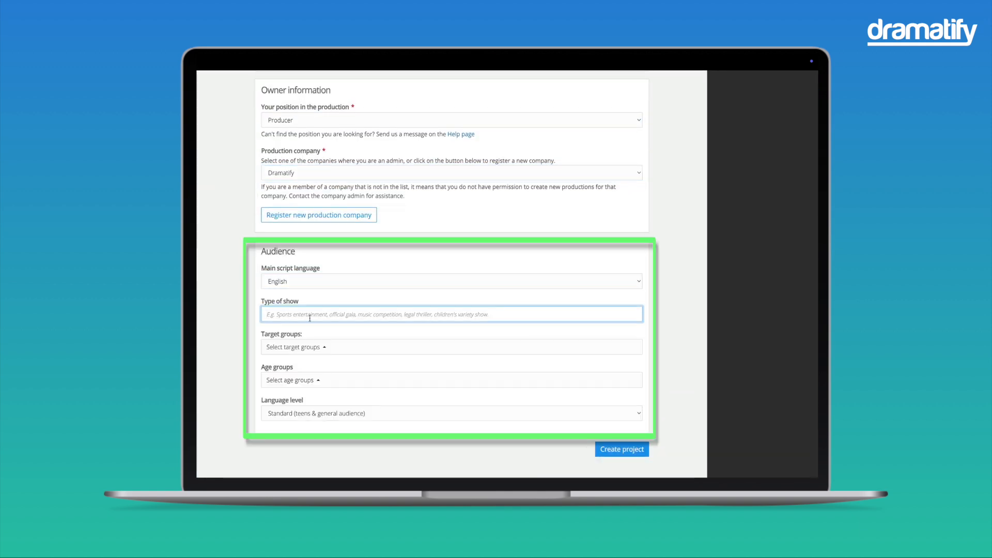
text(Reality show)
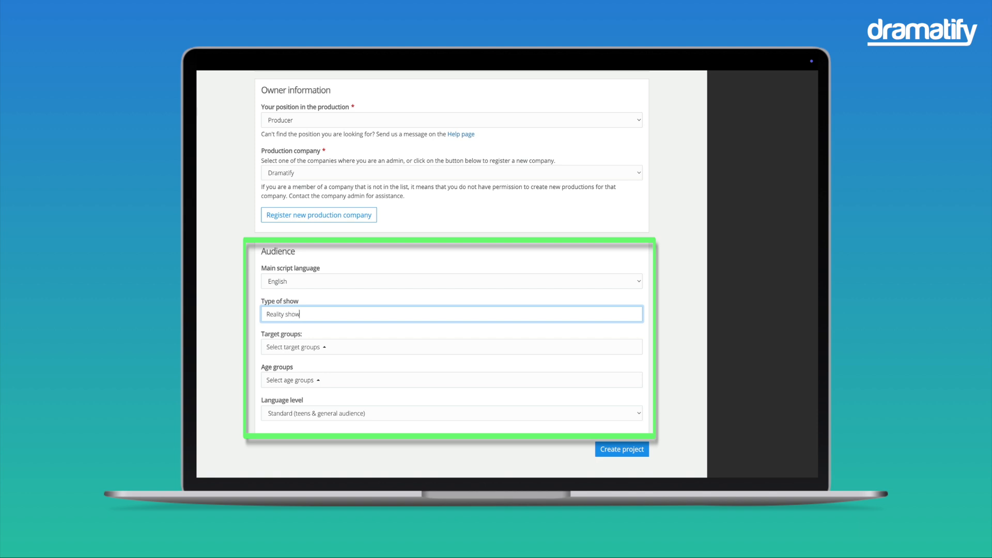
Target Teenagers/Young Adults, choose the age groups Tweens (9-12), Teens (13-17) and Young Adults (18-25), and create the project.
click(315, 351)
click(275, 207)
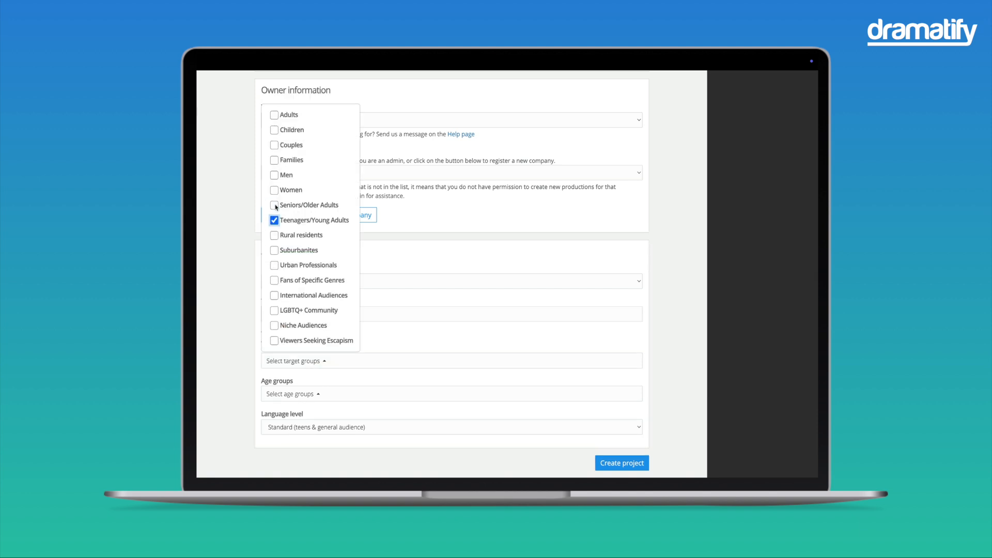
click(383, 398)
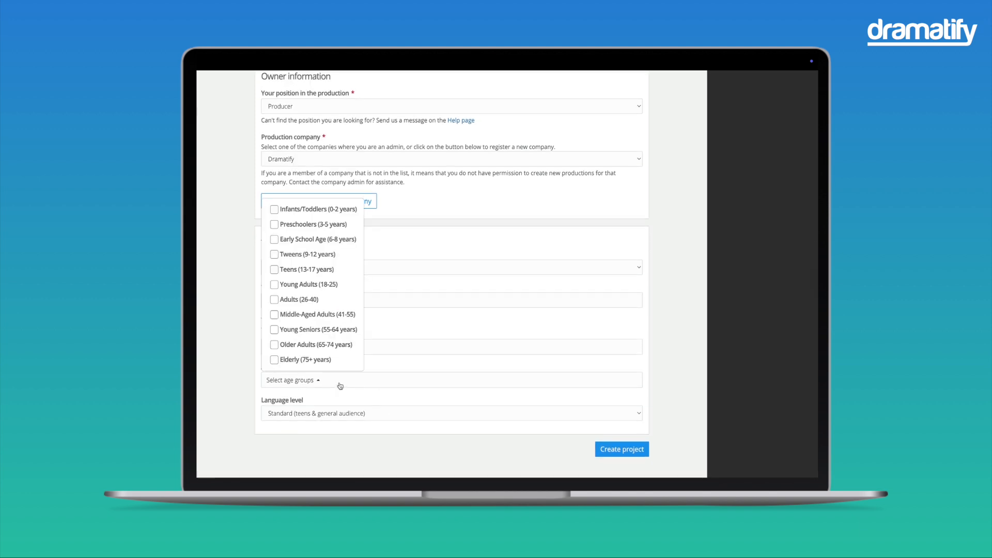
click(275, 254)
click(275, 283)
click(275, 298)
click(626, 378)
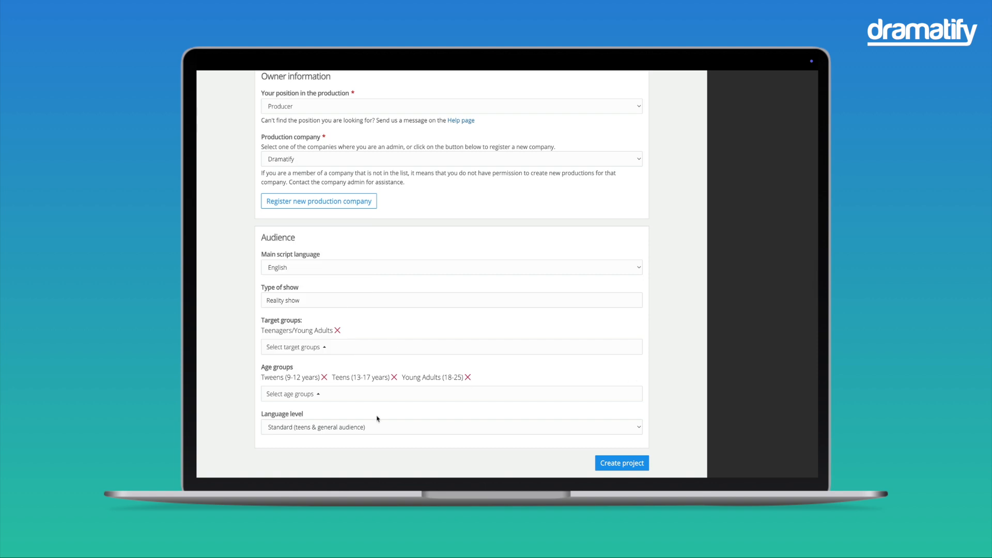
click(622, 463)
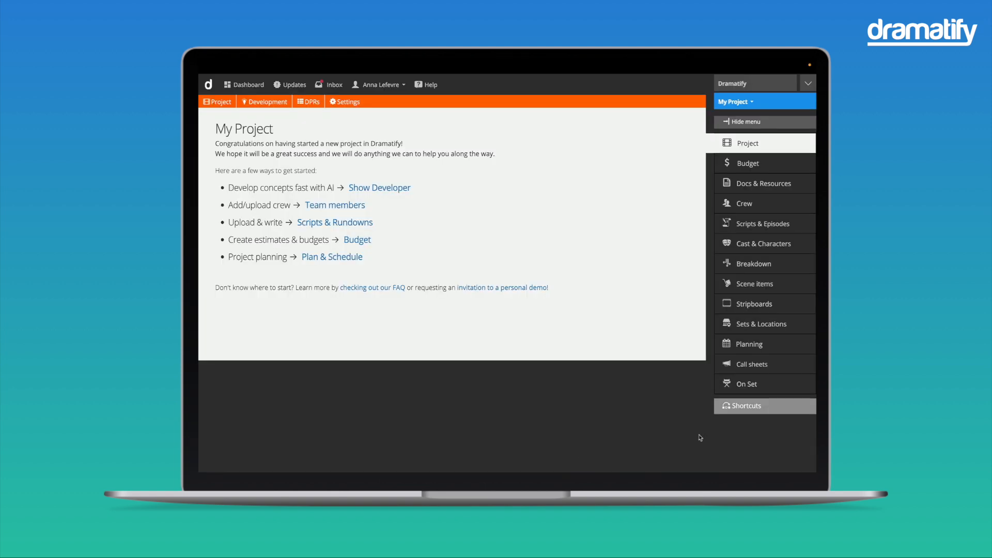
Open the new project's information for editing and look over its title, description, episode type and audience settings.
click(749, 148)
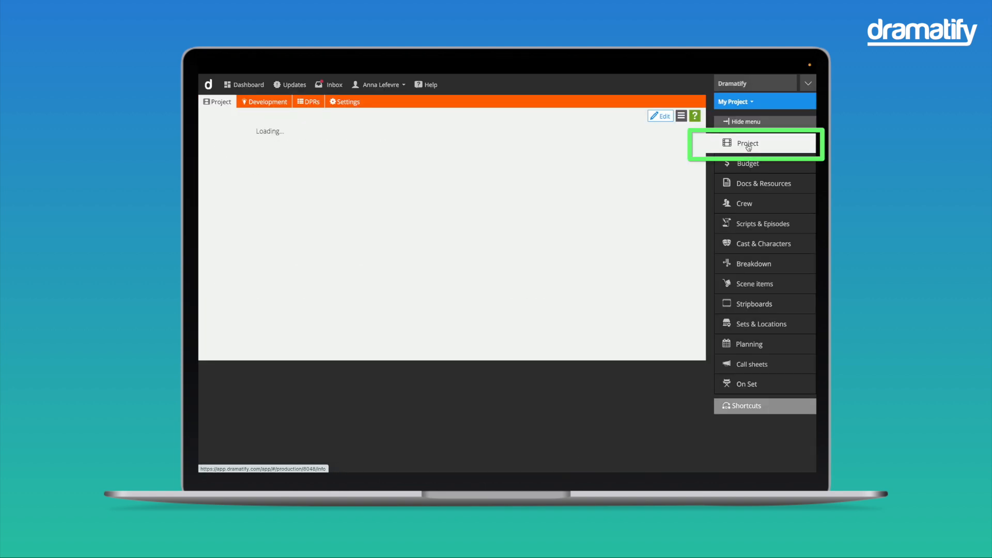
click(660, 118)
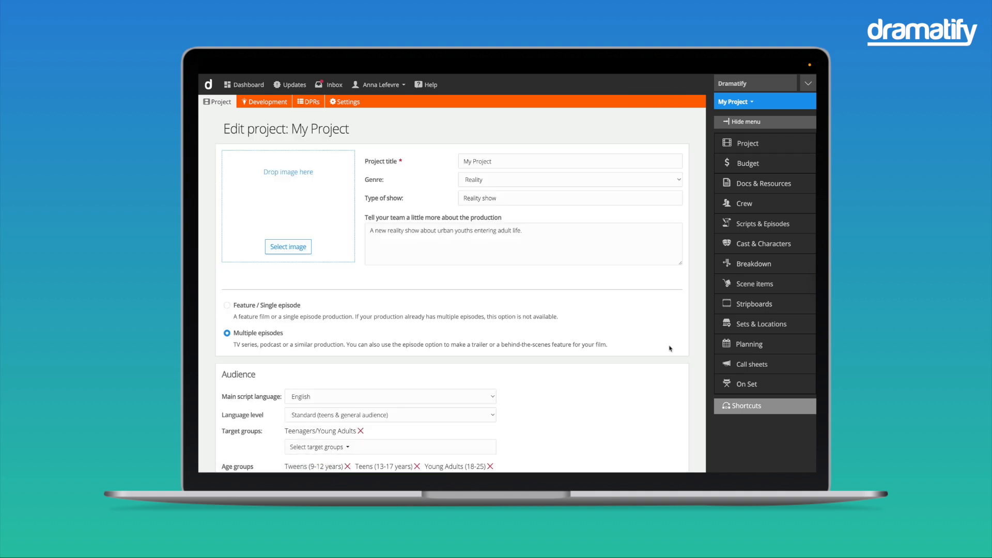
scroll(672, 349, down, 2)
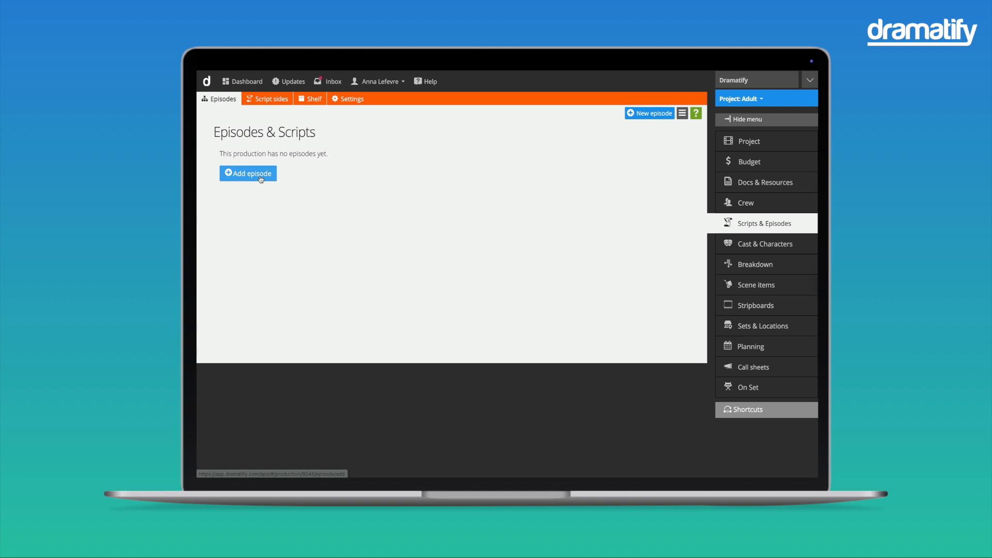
Add an episode titled "The First Challenge" with a short synopsis about teen teams cleaning up a local park, and save it.
click(261, 178)
click(473, 188)
text(The First Challenge)
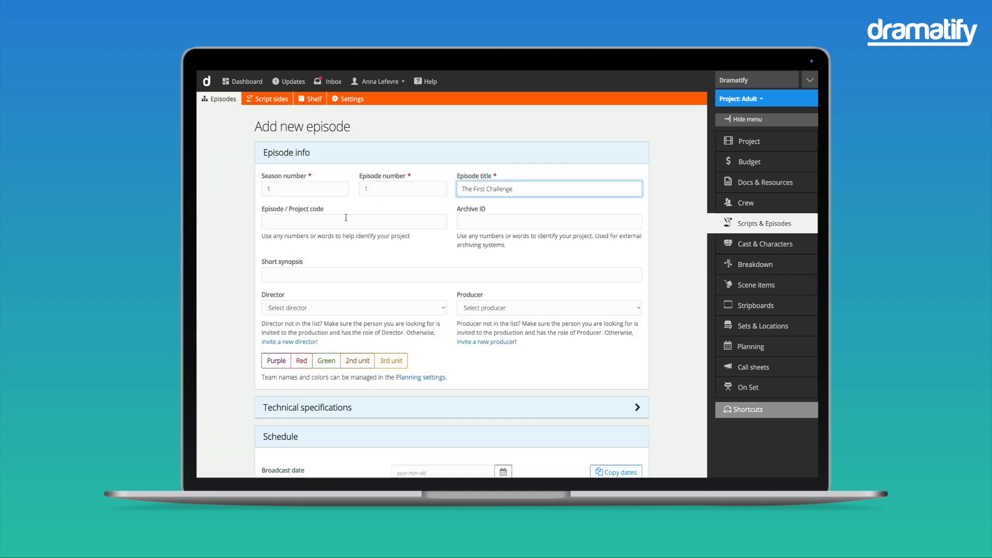
click(326, 274)
key(ctrl+v)
scroll(536, 367, down, 3)
click(637, 446)
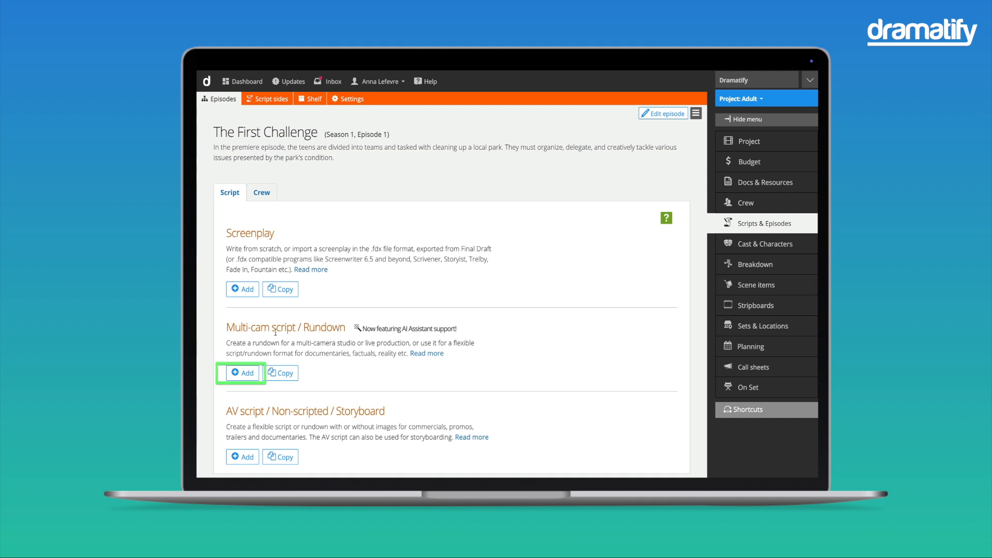
Add a Multi-cam script / Rundown to the episode and save its options with the default settings.
click(242, 374)
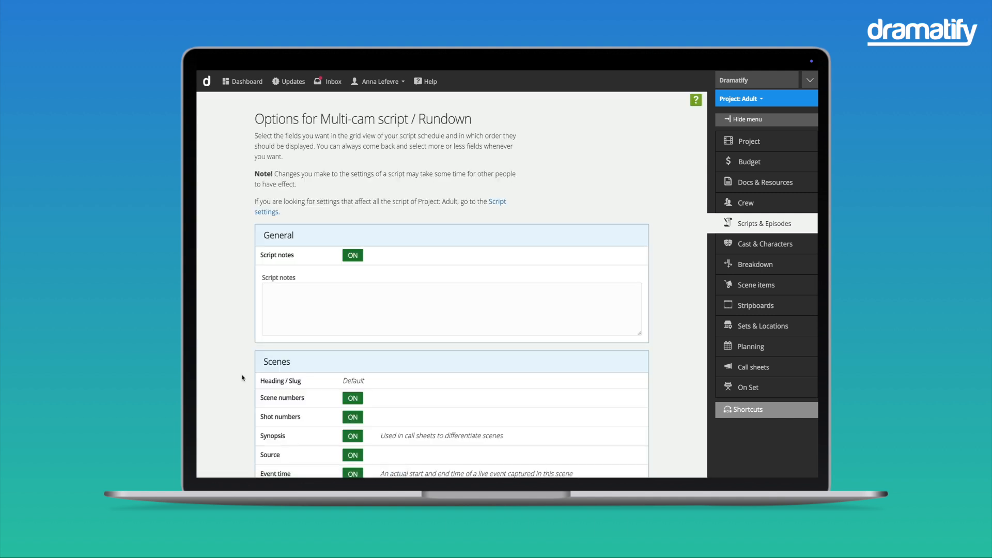
scroll(242, 378, down, 8)
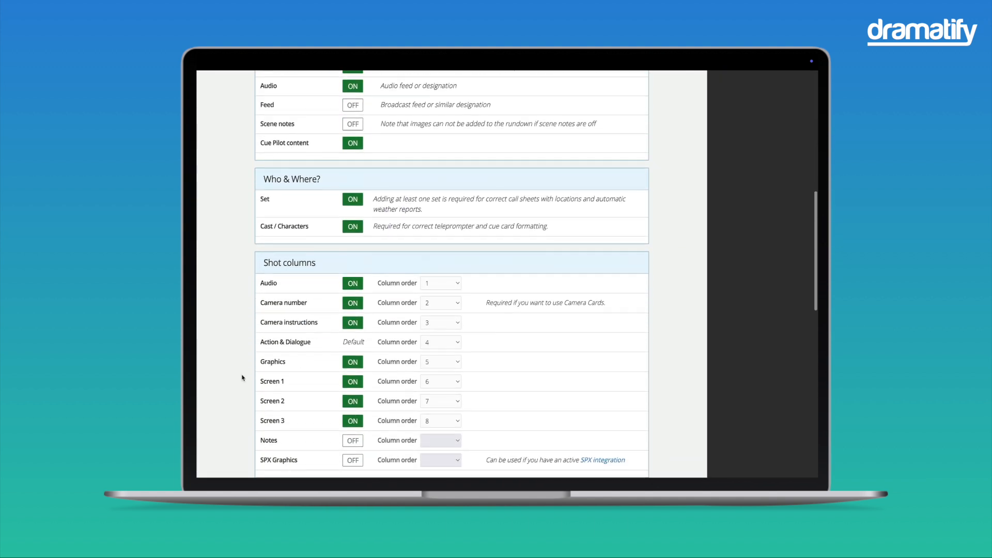
scroll(242, 378, down, 7)
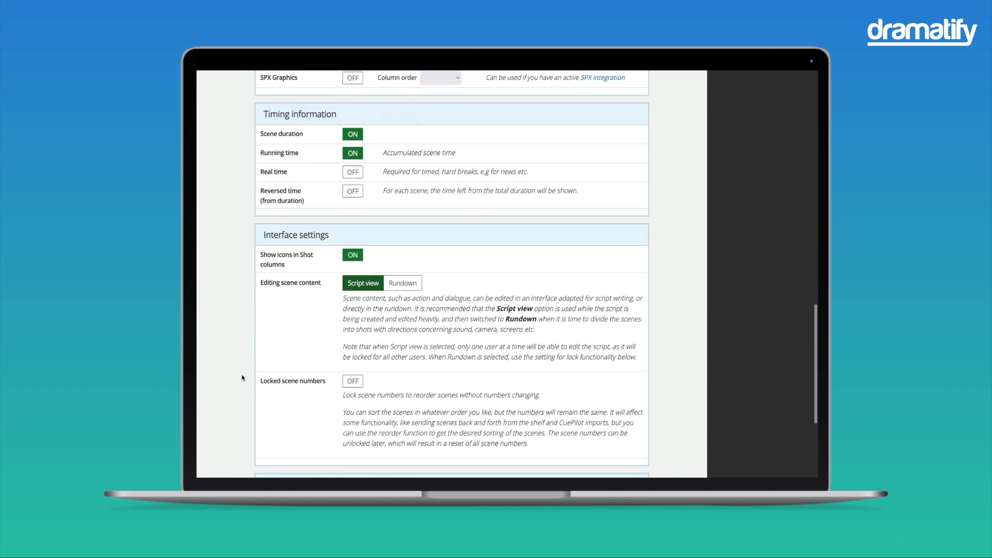
scroll(242, 377, down, 5)
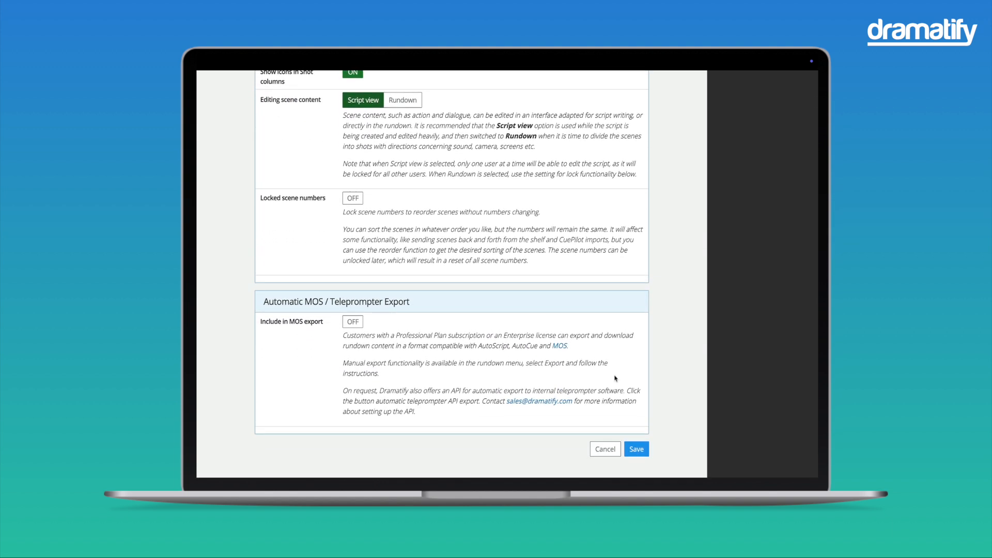
click(636, 450)
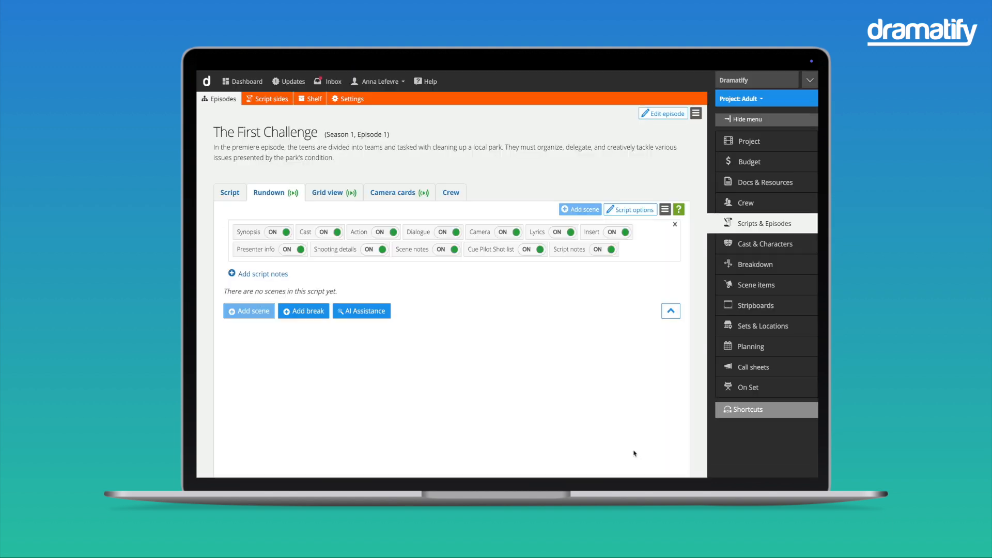
Start the AI rundown outline generator, setting the location to "on location" and the episode duration to 00:23:00.
click(362, 311)
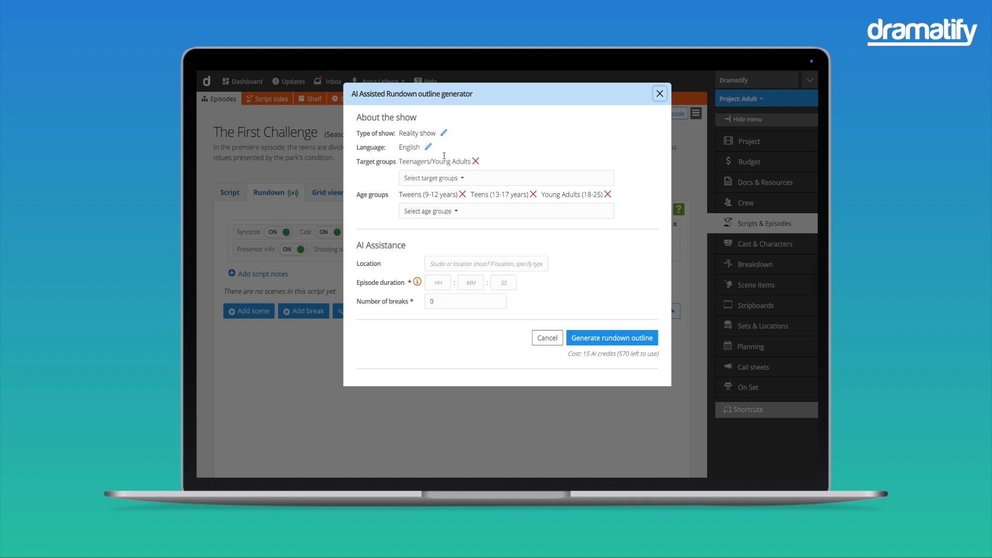
click(451, 264)
text(on location)
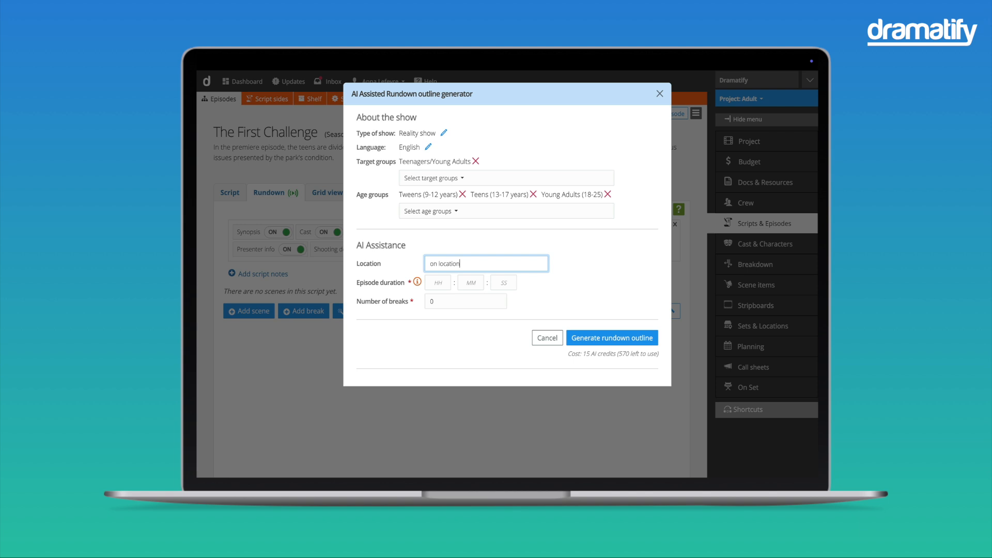
click(479, 285)
text(23)
key(Tab)
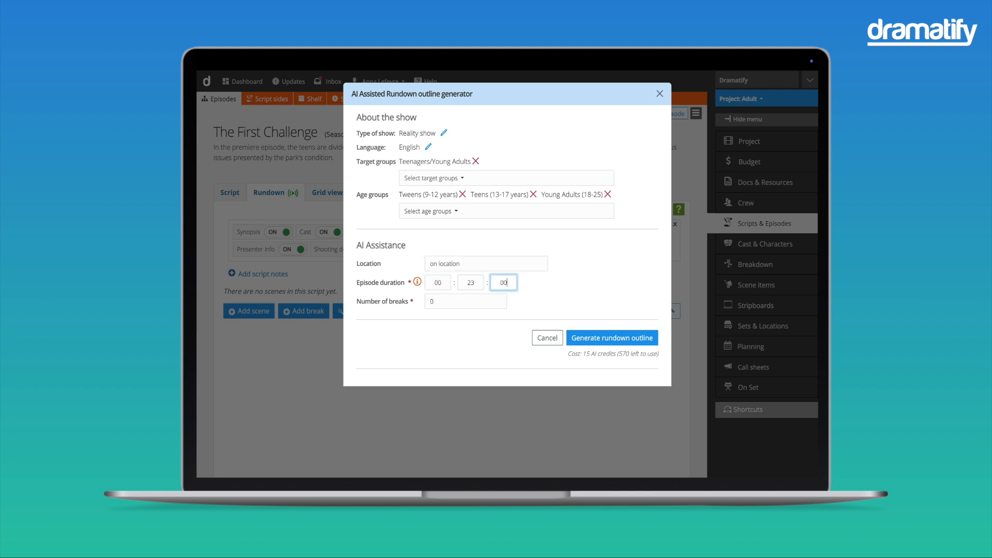
Set the number of breaks to 1 and generate the rundown outline.
click(451, 301)
key(BackSpace)
text(1)
click(601, 336)
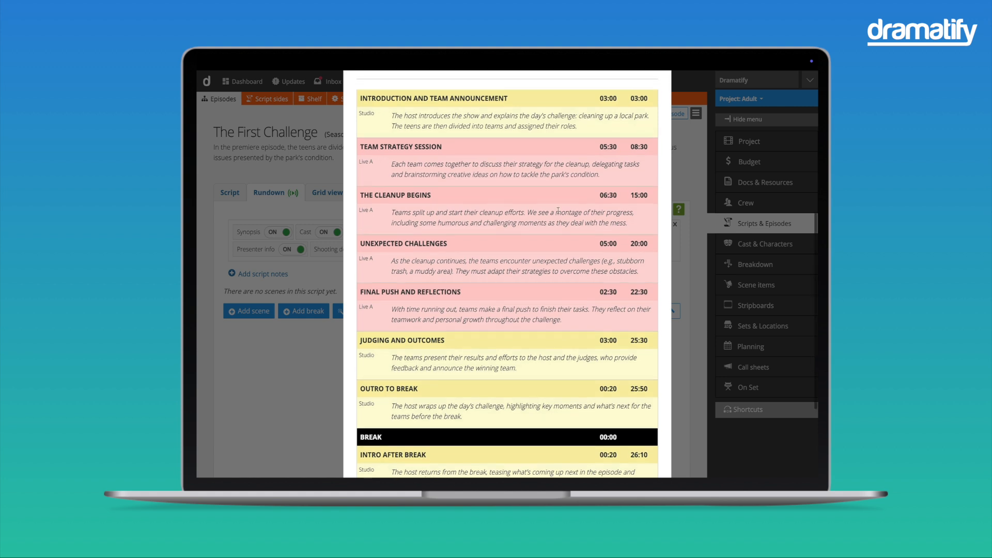
Review the generated outline down to the closing remarks and create the outline in the episode's rundown.
scroll(552, 202, down, 1)
scroll(558, 213, up, 2)
scroll(559, 212, down, 3)
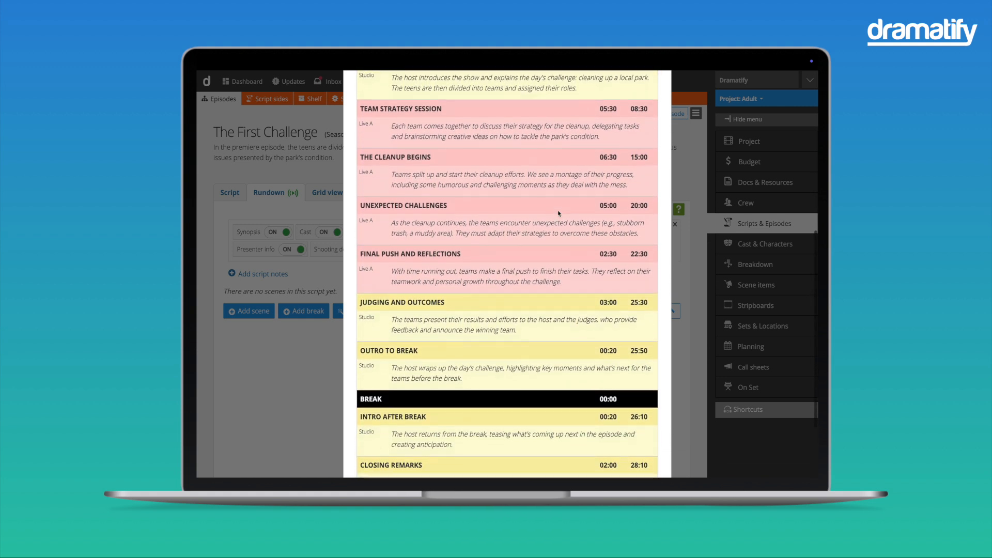
scroll(559, 213, down, 3)
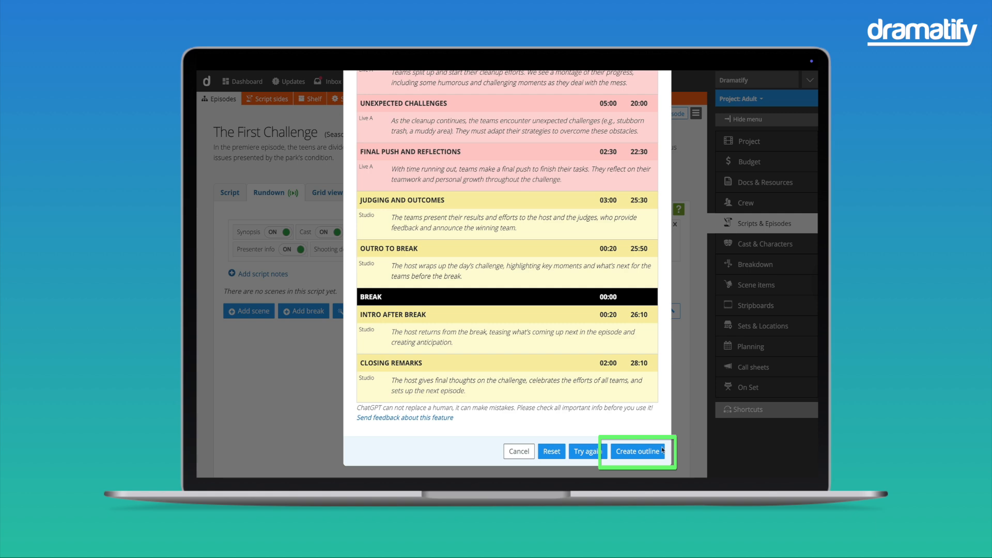
click(647, 453)
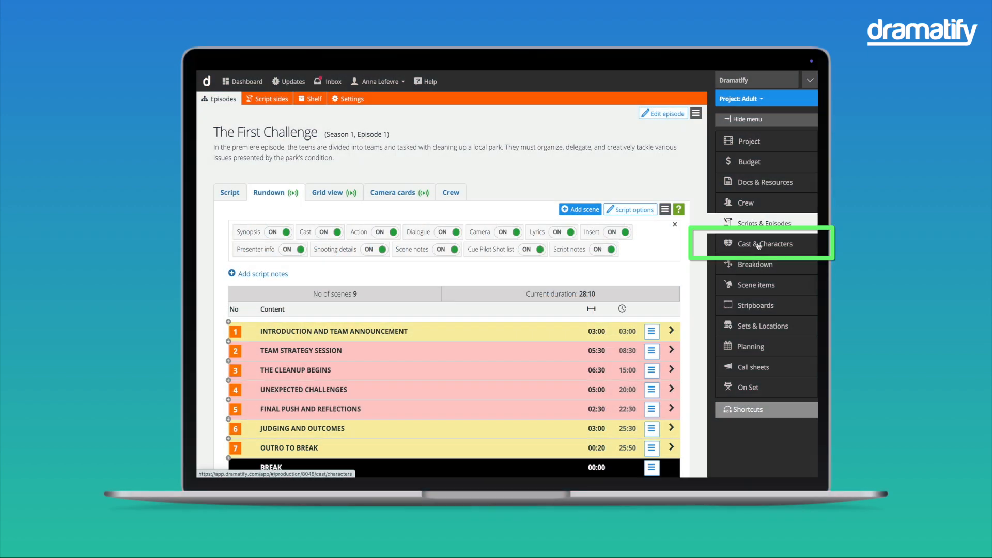
Add a new cast member named "Host #1" as a Read-only member of the company.
click(758, 247)
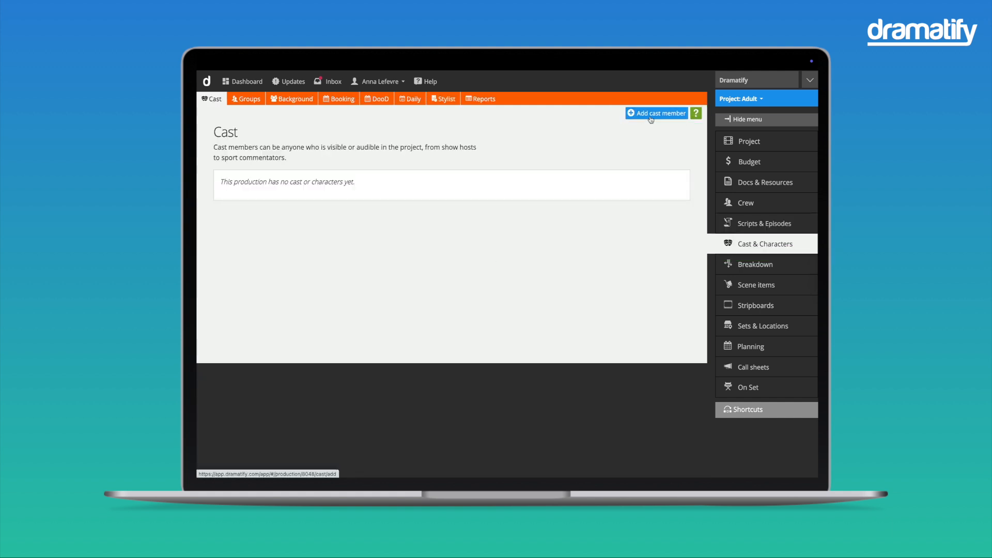
click(650, 116)
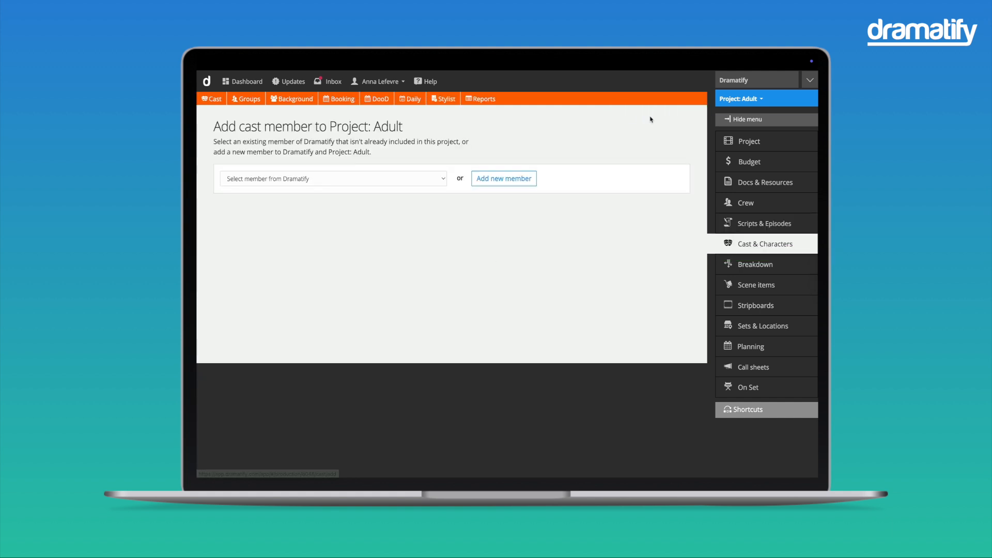
click(428, 182)
click(427, 182)
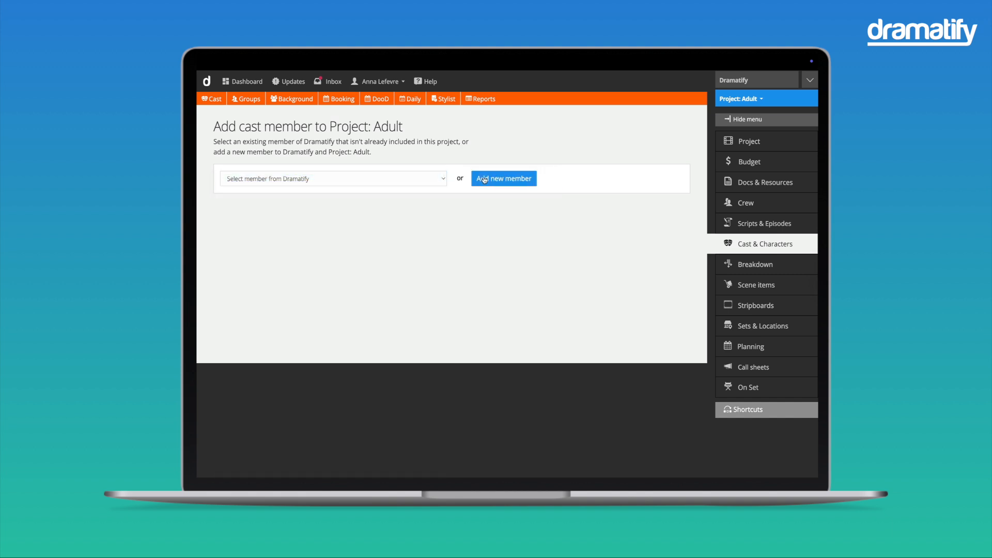
click(499, 178)
click(460, 132)
text(Host #1)
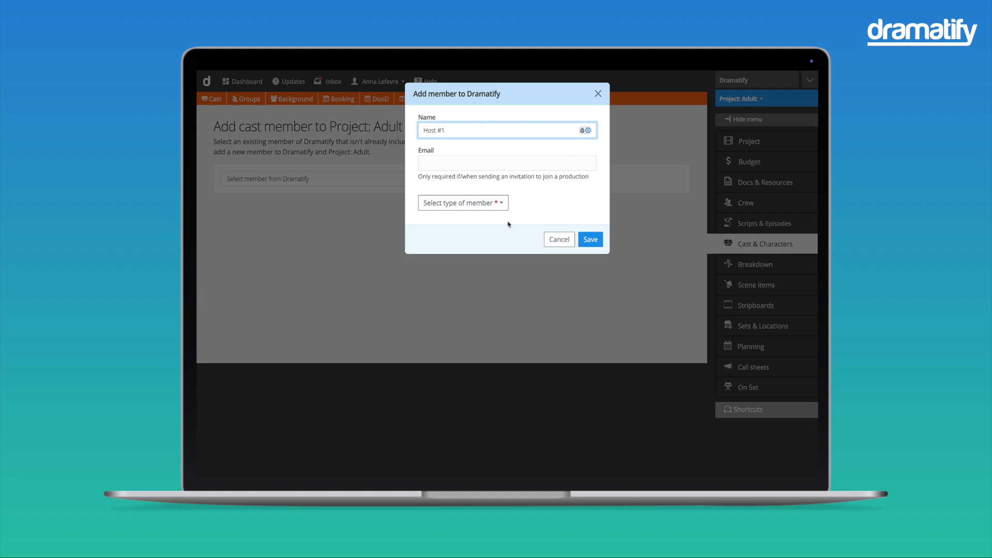
click(486, 203)
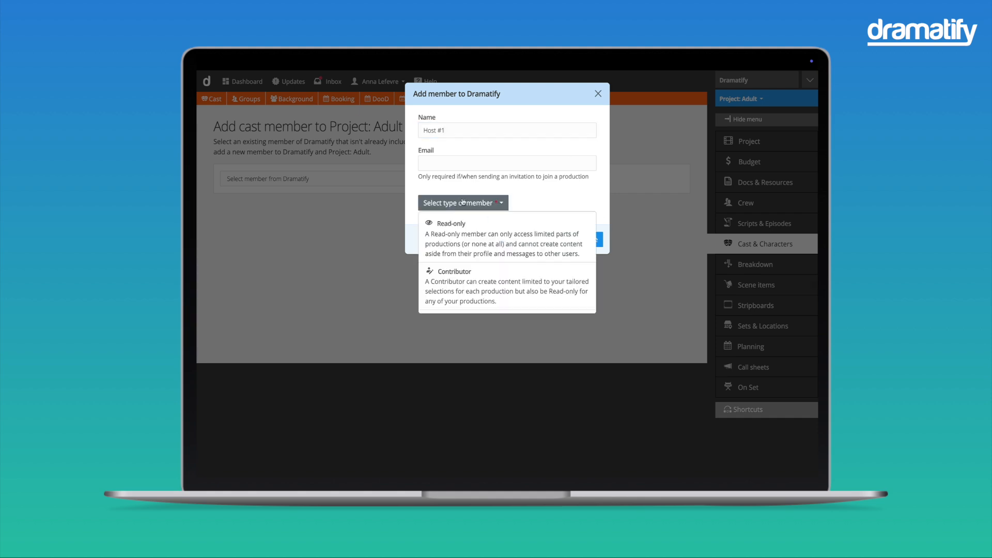
click(456, 225)
click(594, 245)
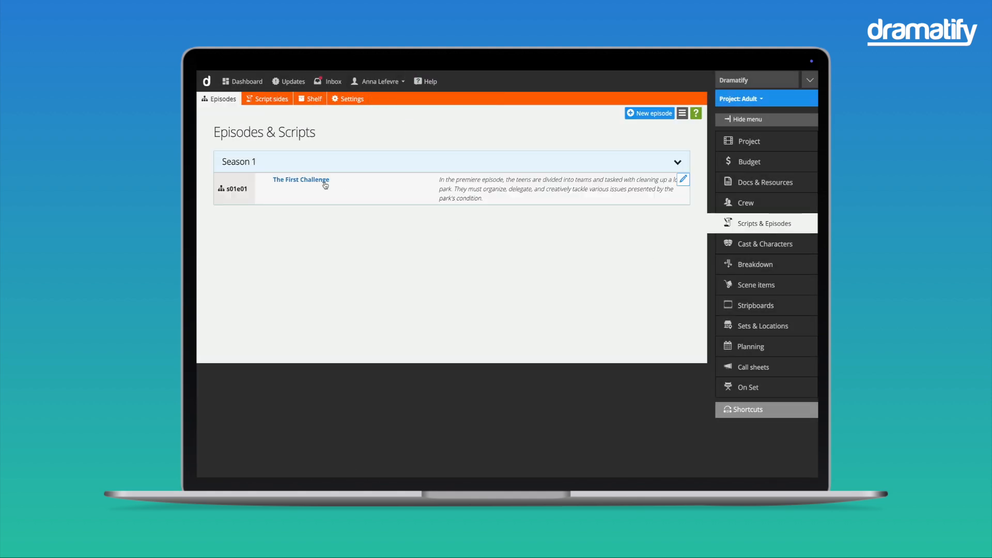
click(323, 184)
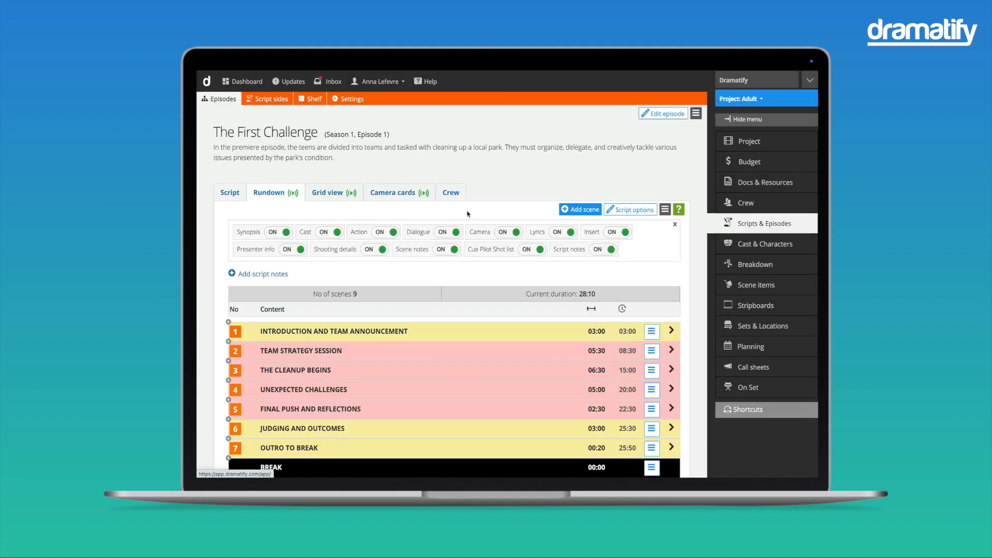
Open the episode's script for editing and start AI script generation for the scene "Introduction and Team Announcement".
click(238, 194)
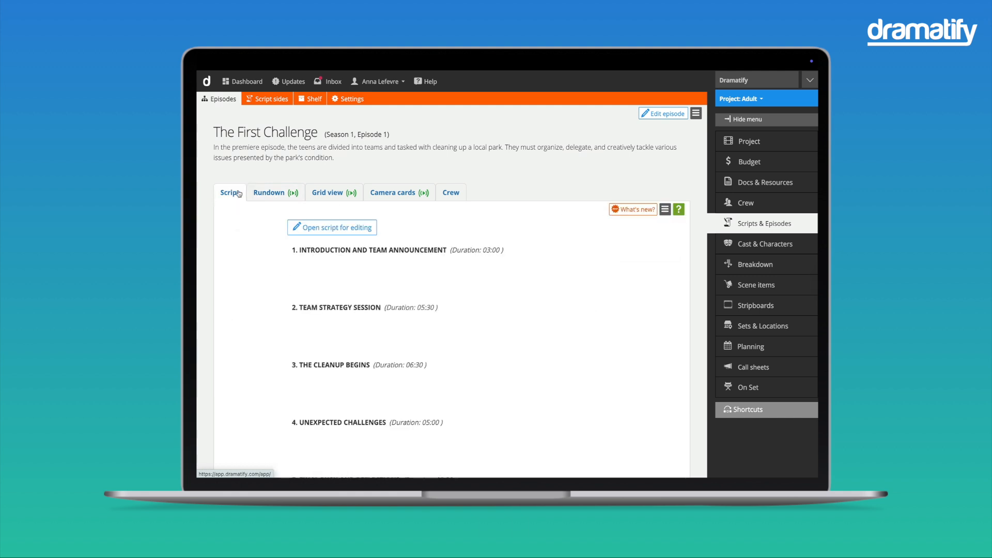
click(335, 233)
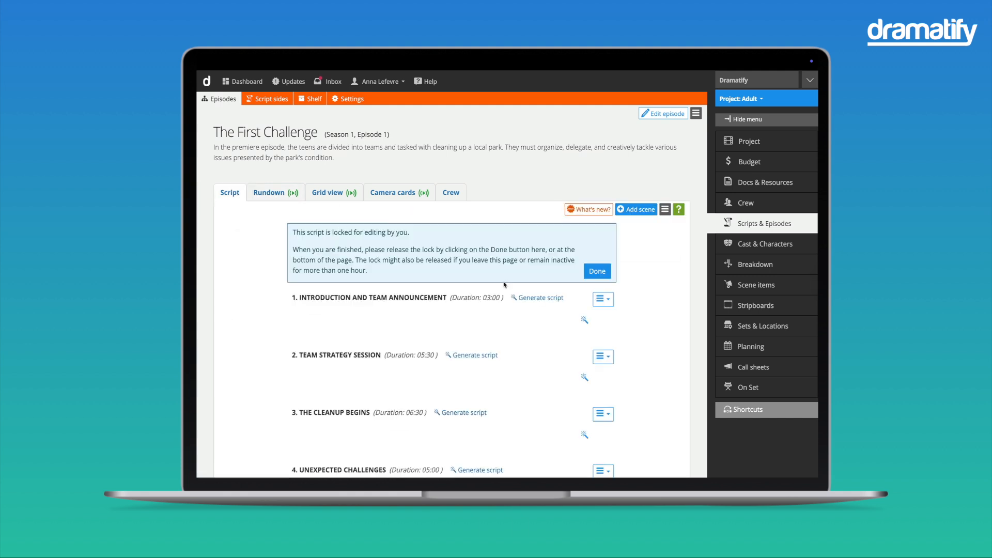
click(544, 302)
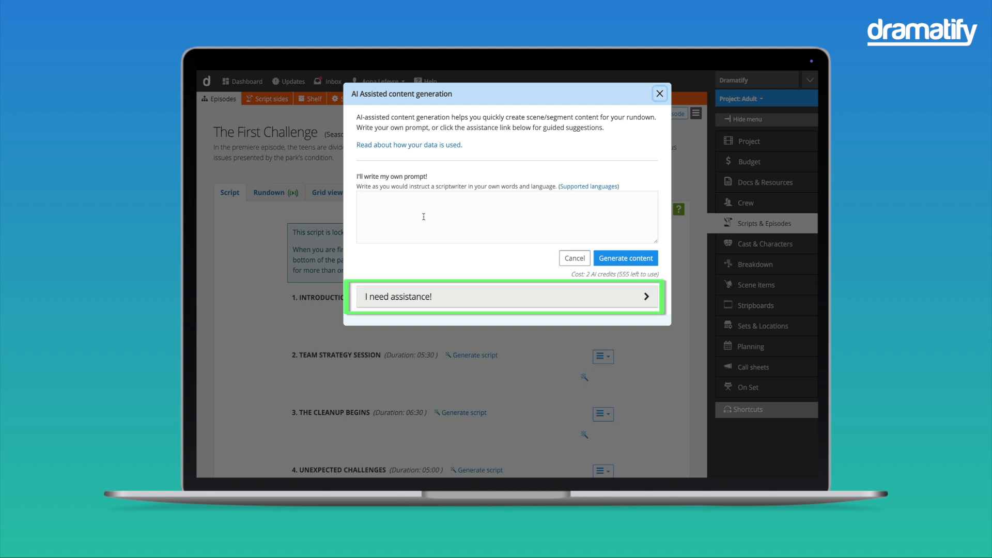
Open the guided assistance and save the show description "A new reality show about urban youths entering adult life.".
click(419, 296)
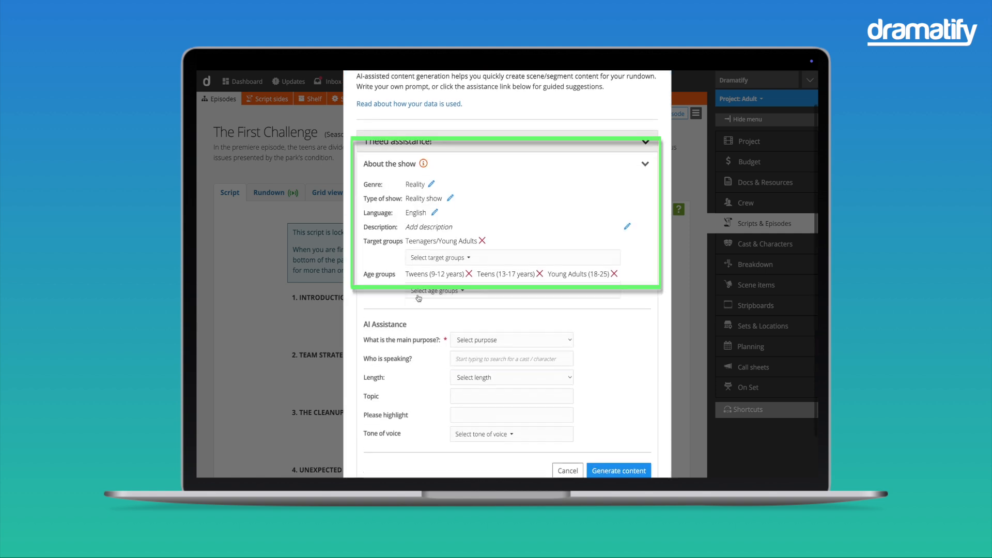
click(628, 214)
text(A new reality show about urban youths entering adult life.)
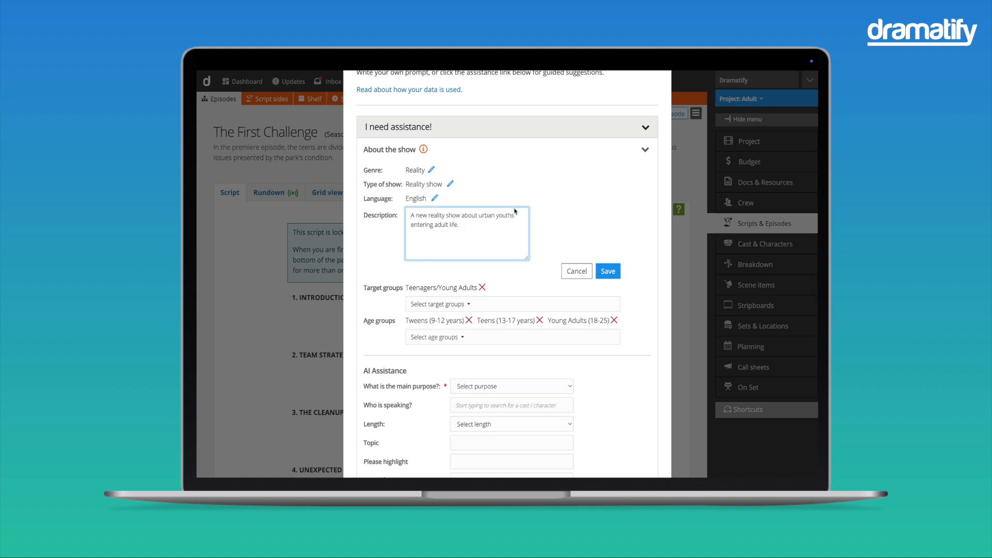
click(606, 273)
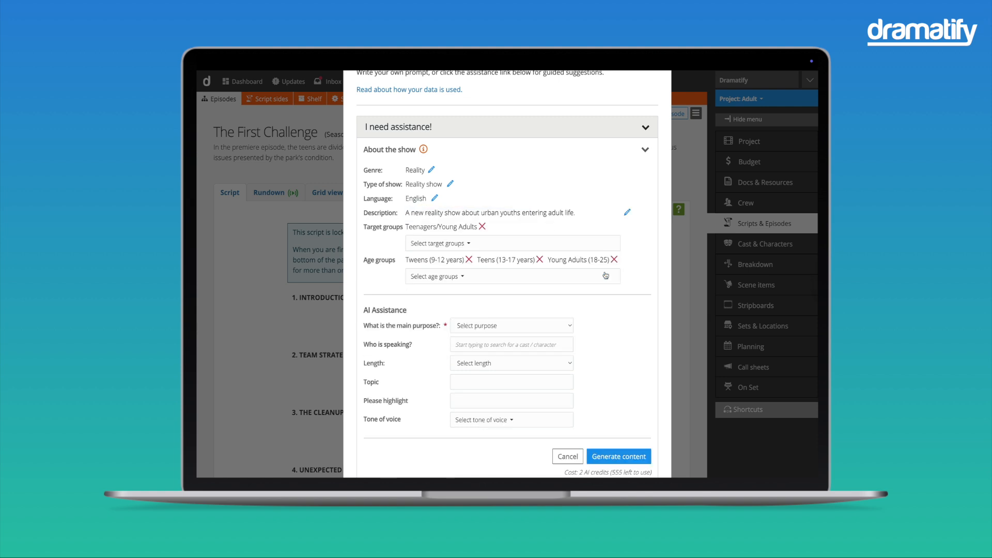
Set the AI assistance's main purpose to Intro, the speakers to Host #1 and Host #2, and the length to Very short.
scroll(606, 276, down, 1)
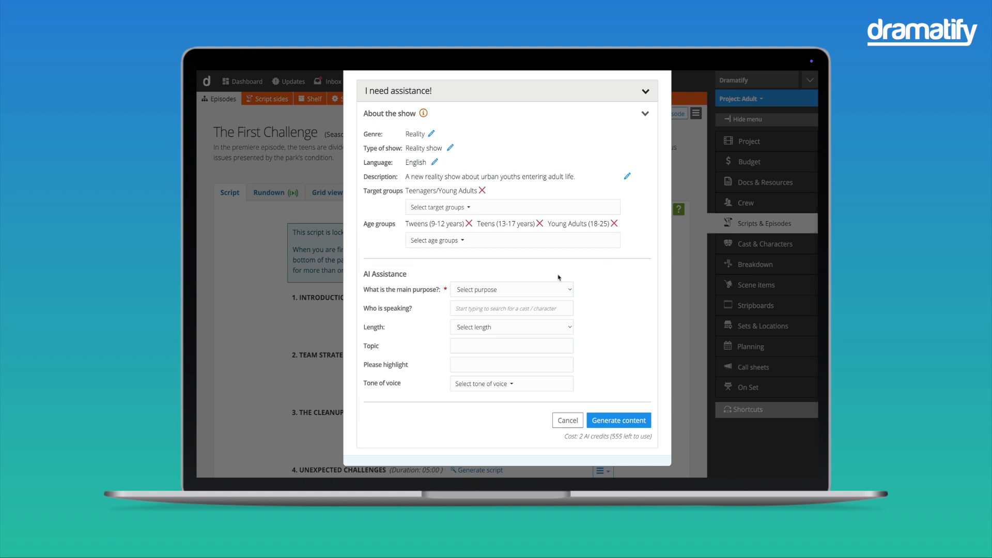
click(505, 289)
click(506, 299)
click(471, 313)
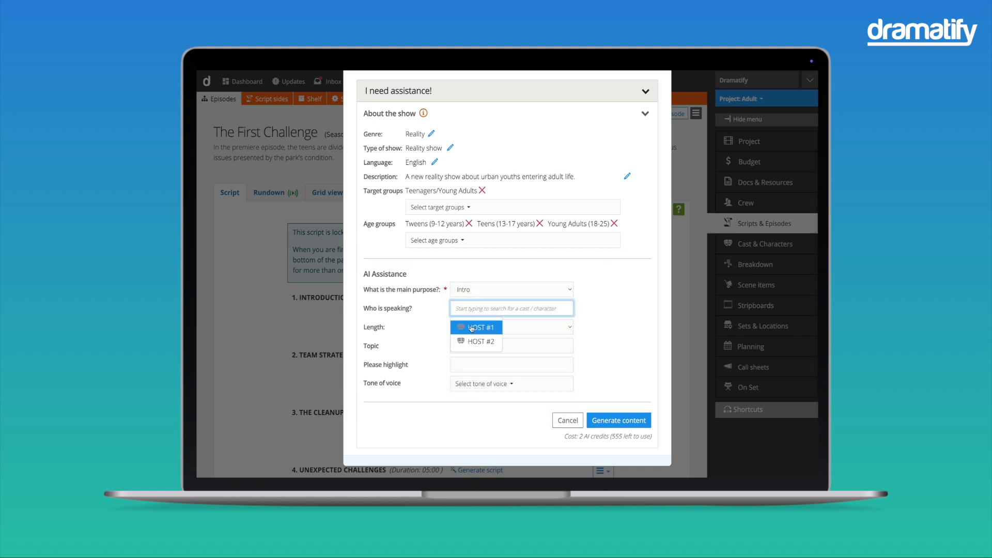
click(475, 327)
click(476, 323)
click(485, 355)
click(488, 342)
click(489, 353)
scroll(478, 352, down, 1)
Enter the topic "Introduce the new series" and the highlight "Moving away from parents, collaboration, the park renovation project that starts the series".
click(470, 348)
text(Introduce the new series)
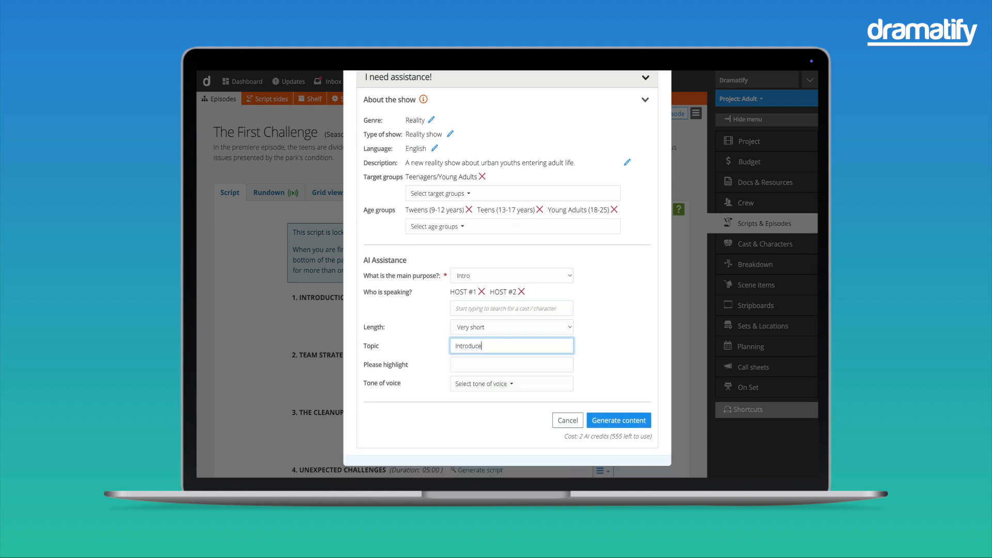
click(476, 366)
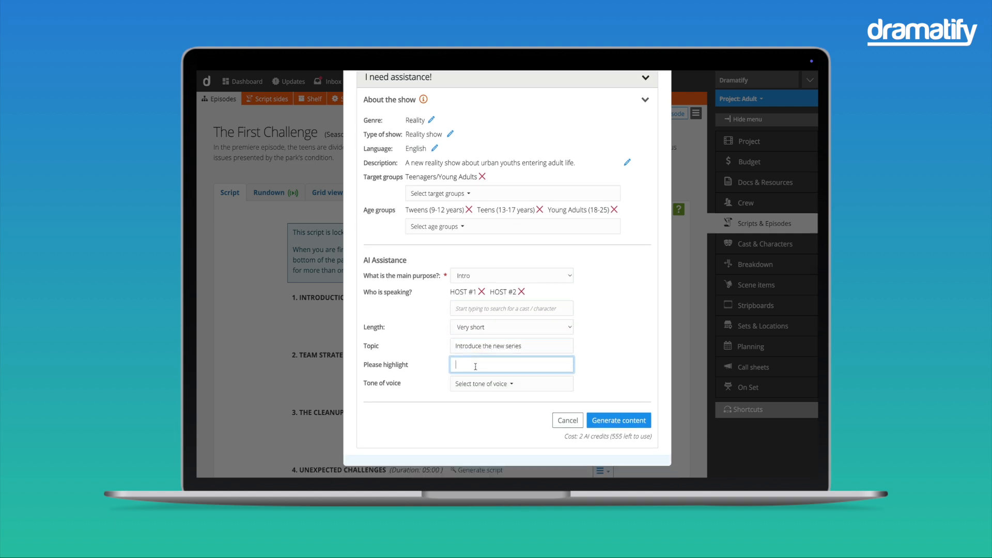
text(Moving away from parents, collab)
text(oration, the park renovation project that s)
text(tarts the series)
Choose the tone of voice and generate the scene's content.
click(484, 385)
click(463, 404)
scroll(466, 357, down, 4)
click(464, 279)
click(464, 353)
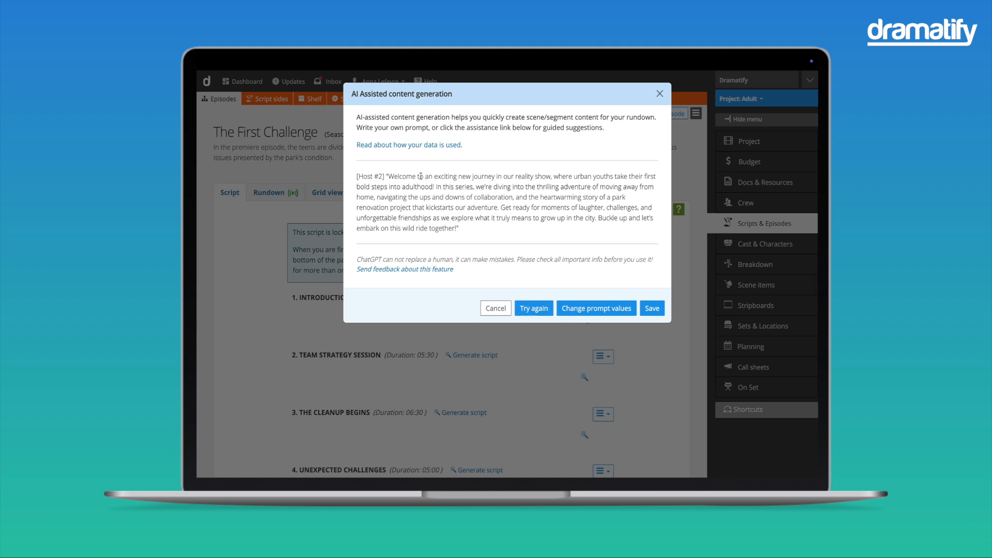
Generate another version of the intro content and save it to the scene.
click(529, 309)
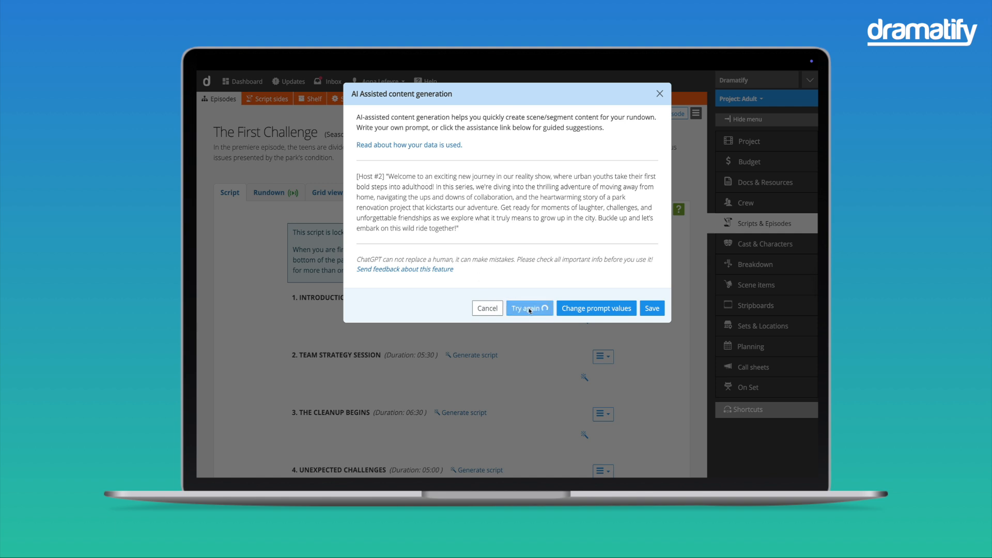
click(642, 359)
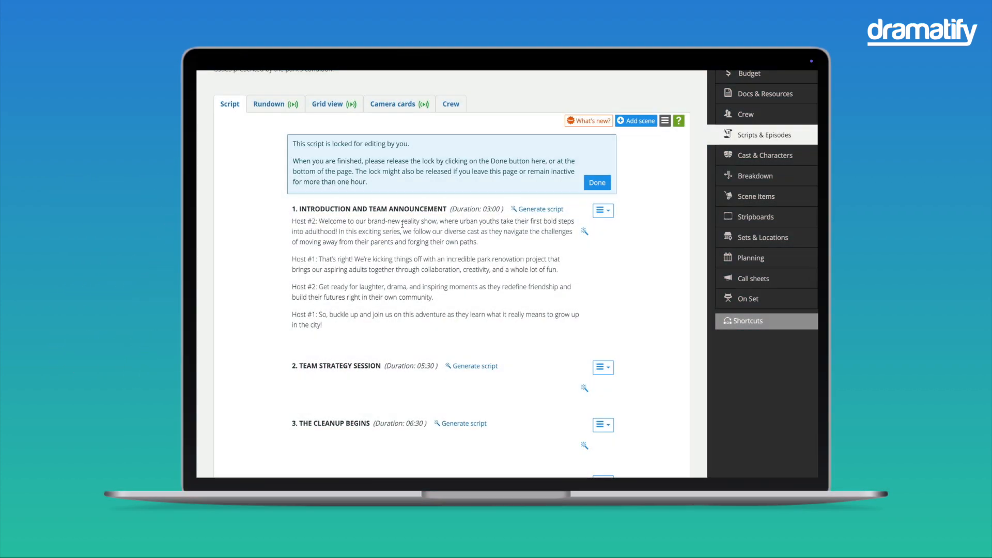
Improve Host #2's opening speech in the Introduction and Team Announcement scene with AI assistance.
double_click(403, 223)
drag(319, 222, 483, 250)
click(446, 201)
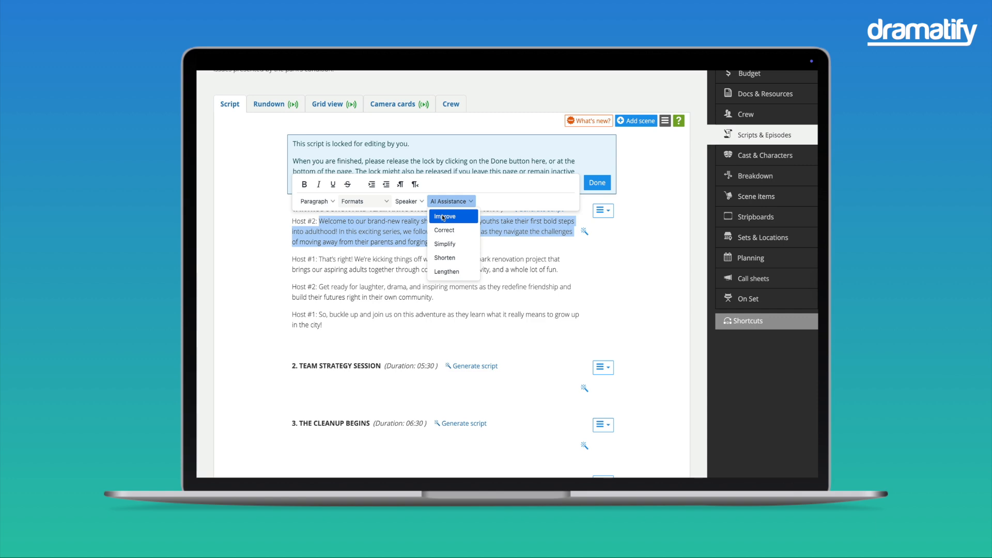
click(443, 217)
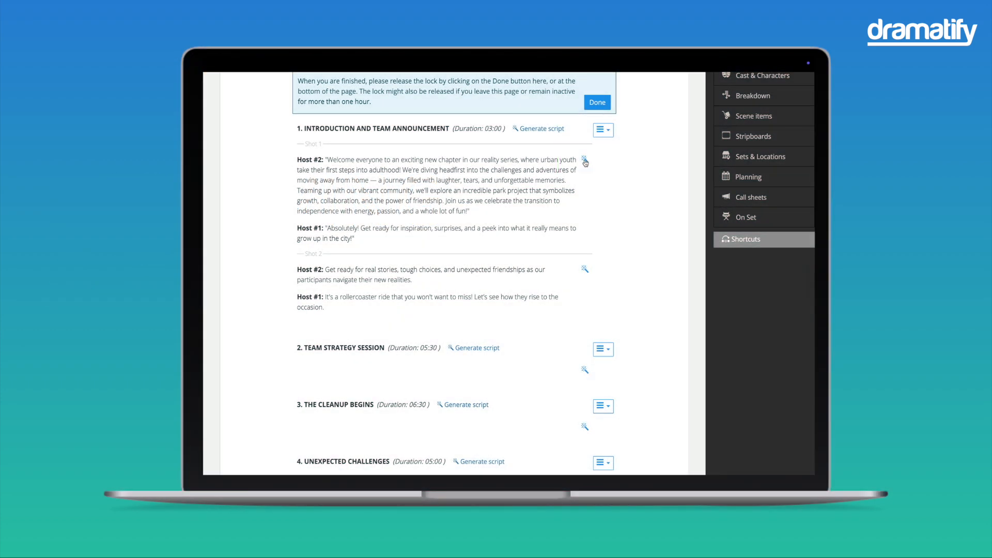
Start AI text improvement for Shot 1 and tweak it to a Casual tone, Subjective stance and Confident mood.
click(586, 158)
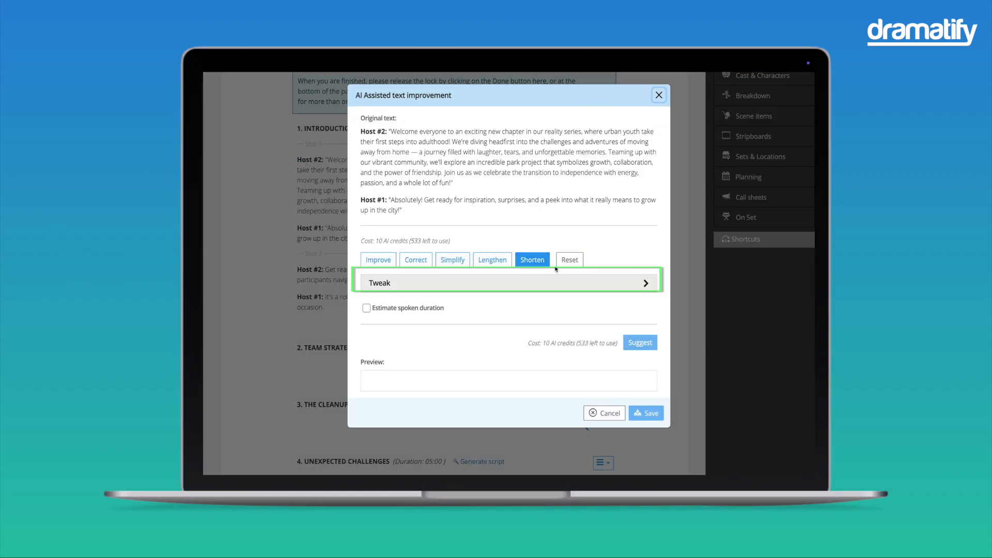
click(562, 281)
scroll(563, 287, down, 1)
scroll(563, 287, down, 1)
click(410, 208)
click(413, 237)
click(414, 241)
click(615, 274)
click(583, 215)
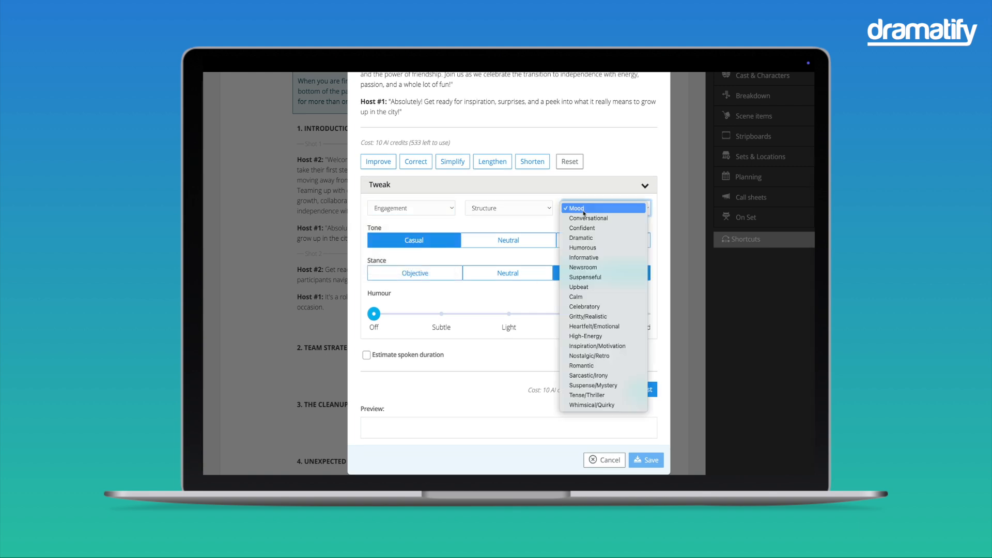
click(594, 235)
Set the humour to Moderate, enable the spoken duration estimate, and generate the suggested text for Shot 1.
scroll(595, 318, down, 1)
click(576, 303)
click(366, 345)
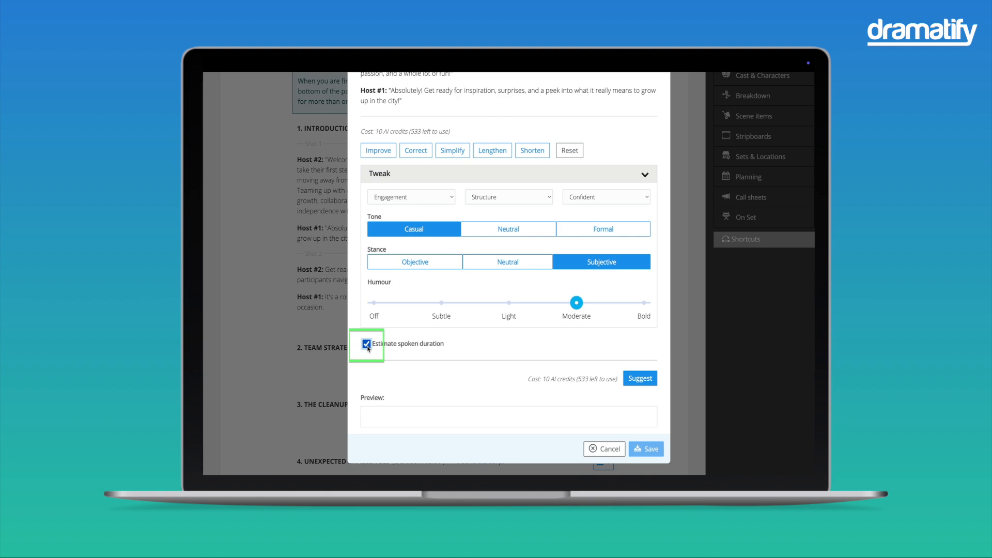
click(646, 379)
scroll(648, 382, down, 3)
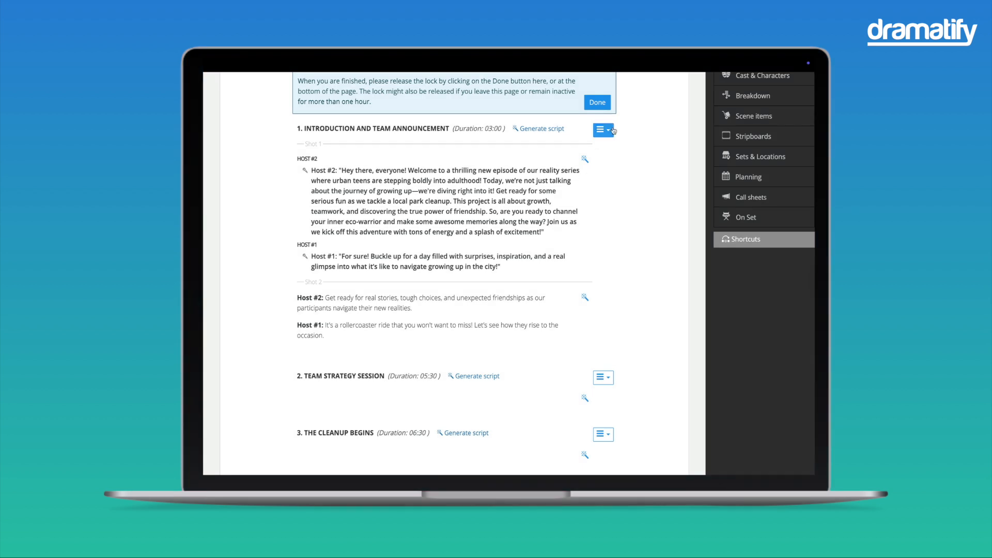
Start improving the script text for all shots of scene 1, with Delivery and Narrative structure chosen as tweaks.
click(613, 133)
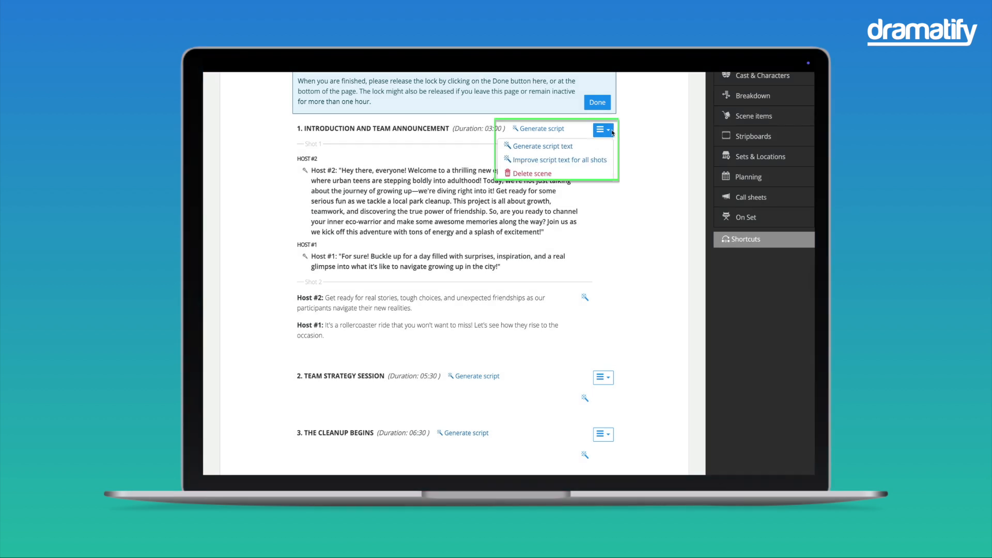
click(559, 159)
click(503, 192)
click(411, 215)
click(384, 235)
click(509, 215)
click(495, 244)
Set a Casual tone, Subjective stance and Light humour, enable the spoken duration estimate, and request the suggestion.
click(442, 247)
click(600, 281)
click(509, 321)
click(367, 361)
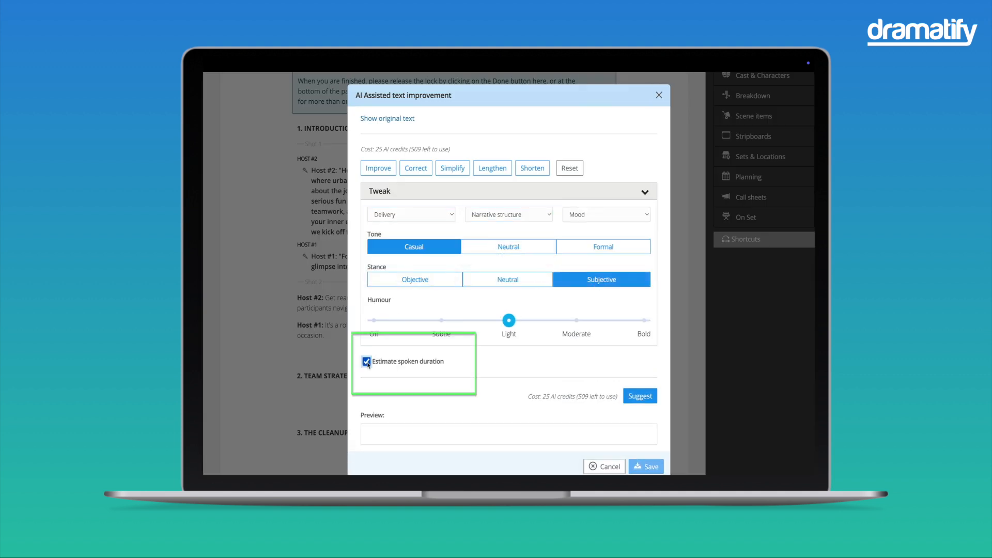
click(646, 397)
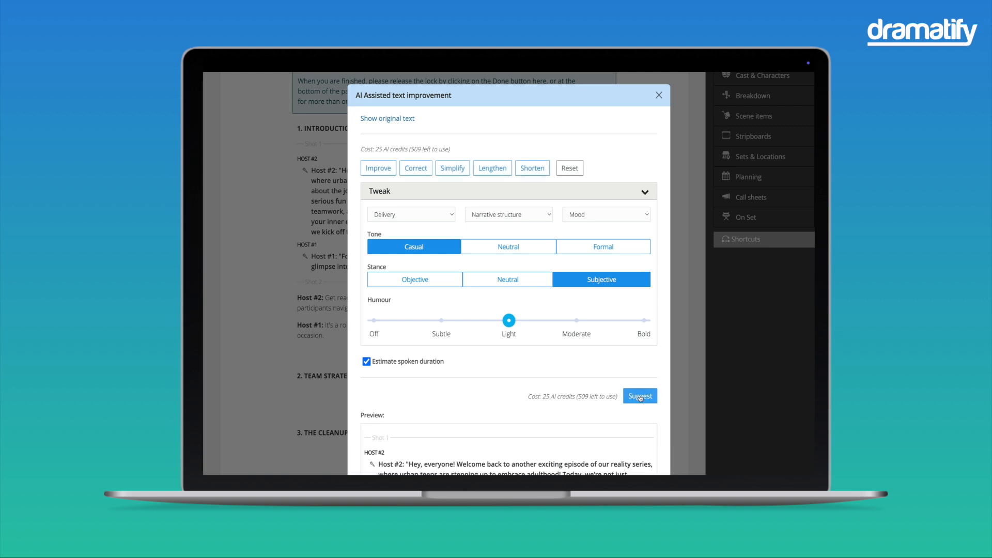
Review the previewed text for all shots and save it to the scene together with its estimated duration.
scroll(641, 398, down, 3)
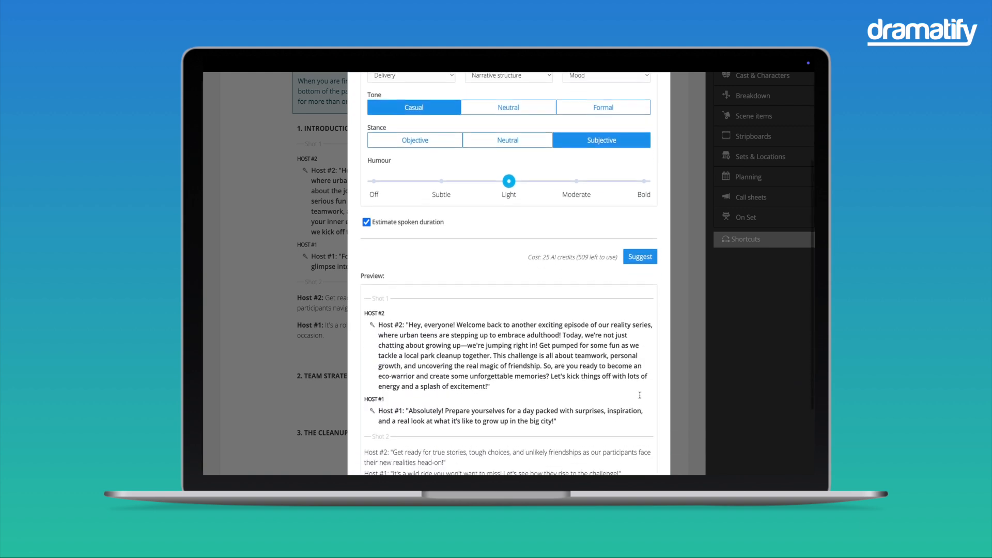
scroll(641, 398, down, 2)
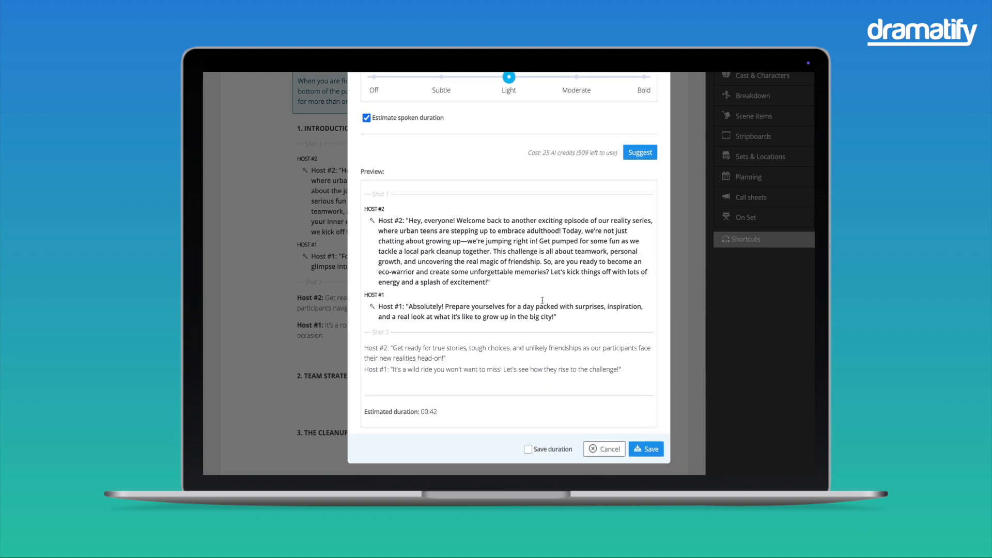
click(528, 449)
click(651, 450)
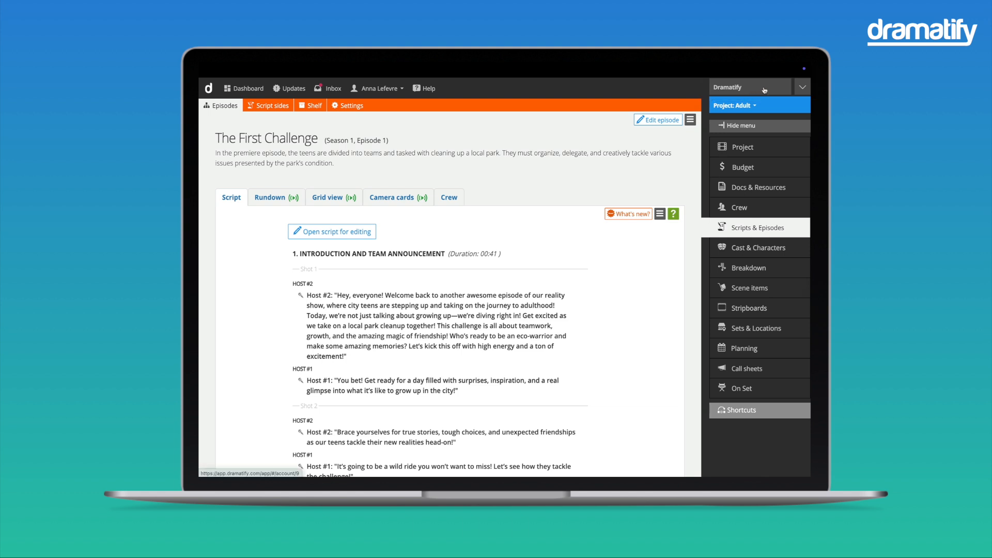
Open the company's billing information and view the available Dramatify AI credit packages.
click(765, 91)
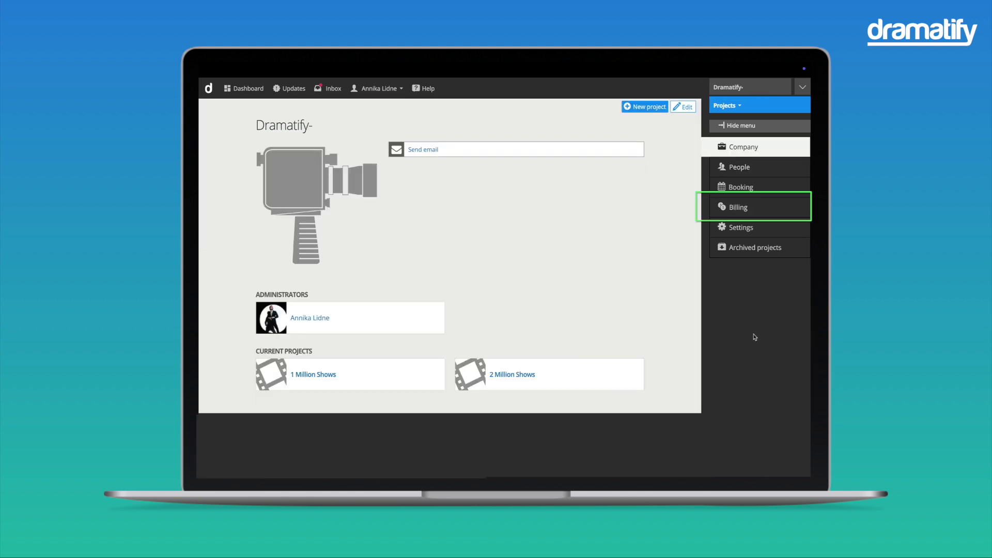
click(743, 207)
scroll(593, 288, down, 5)
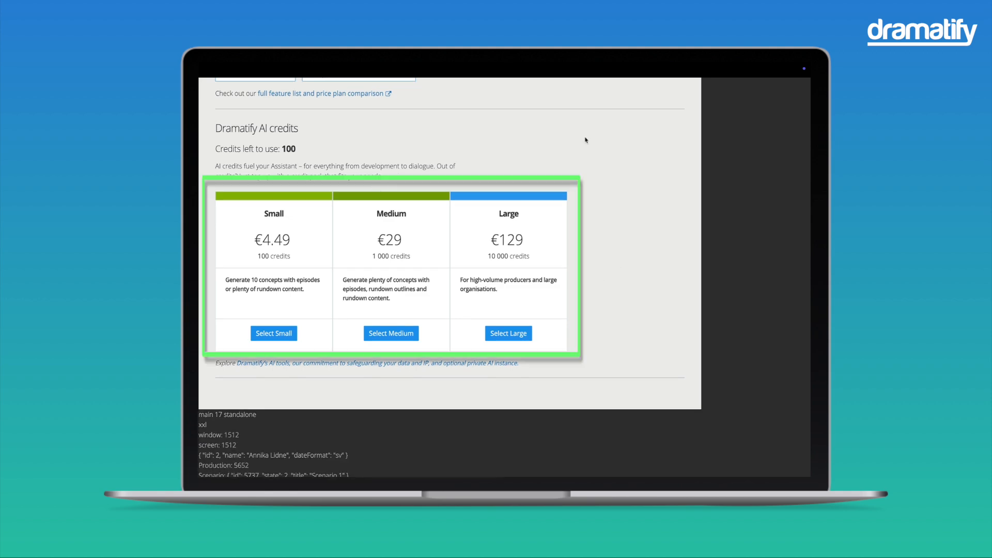